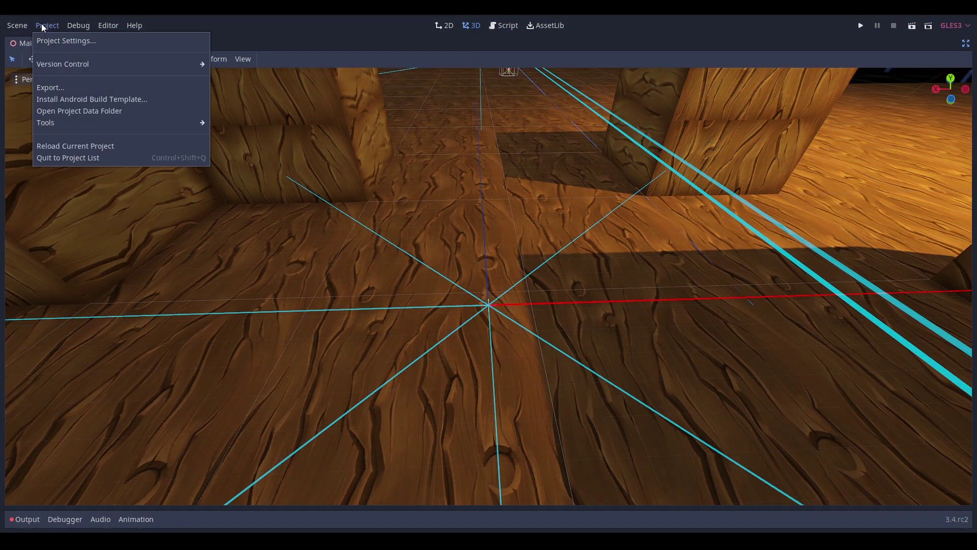
scroll(252, 320, "down", 5)
scroll(263, 416, "down", 1)
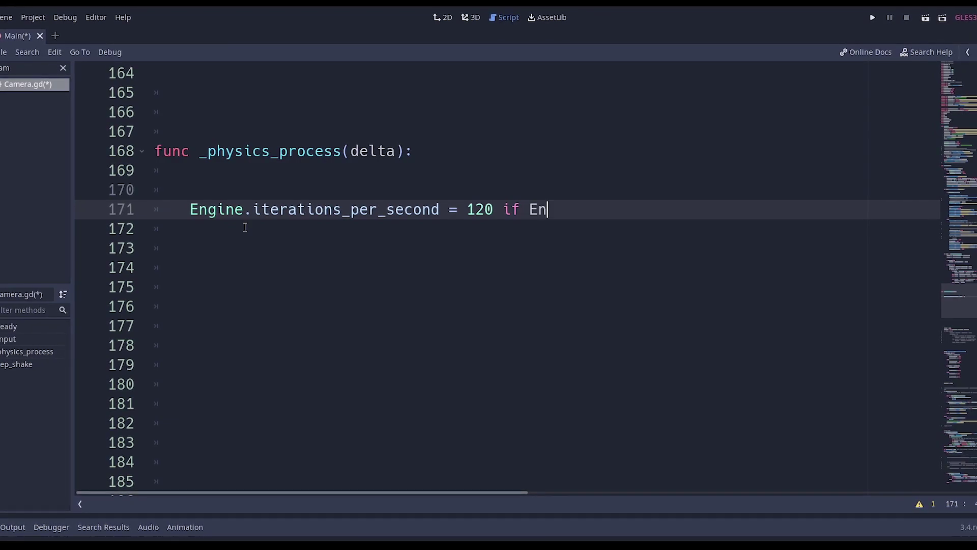
type("gine.get_")
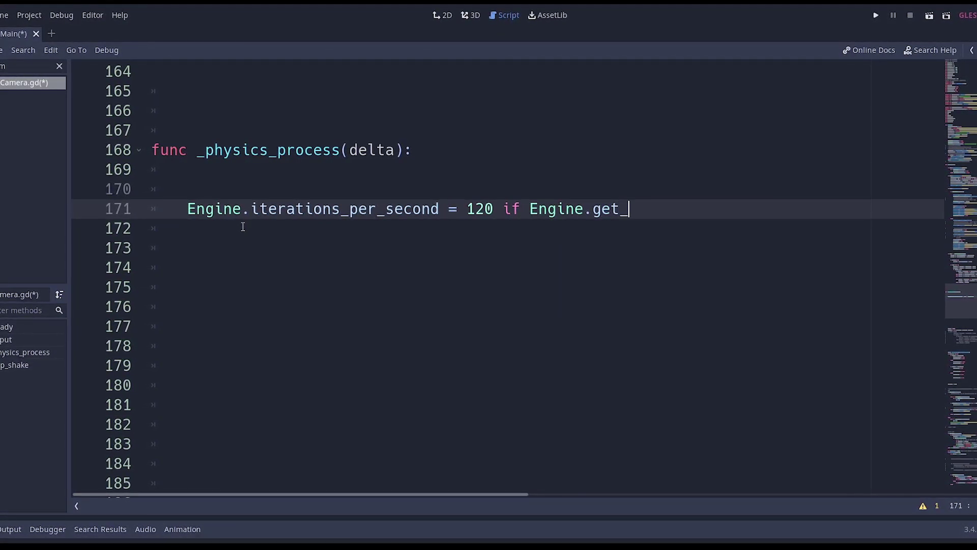
type("frames_per")
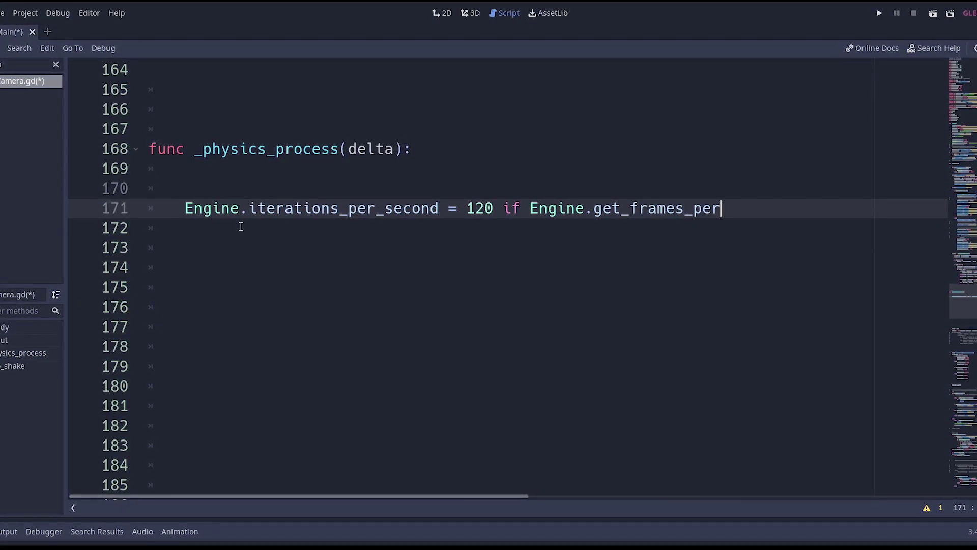
type("_second")
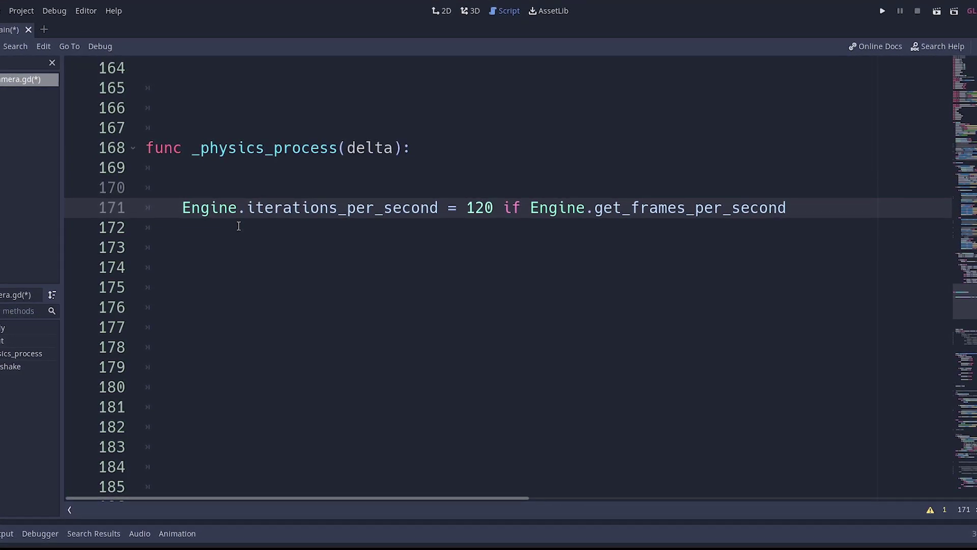
type("() ")
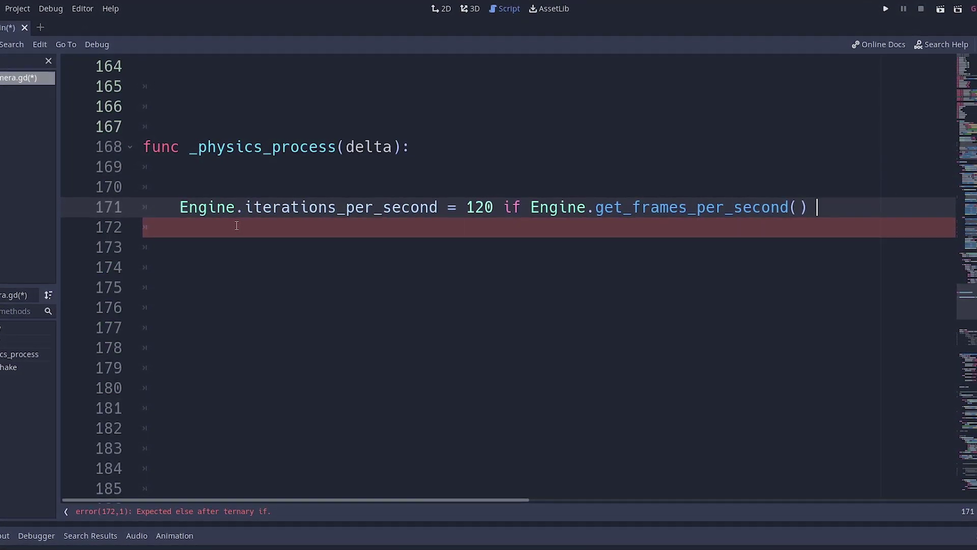
type("> 120 else")
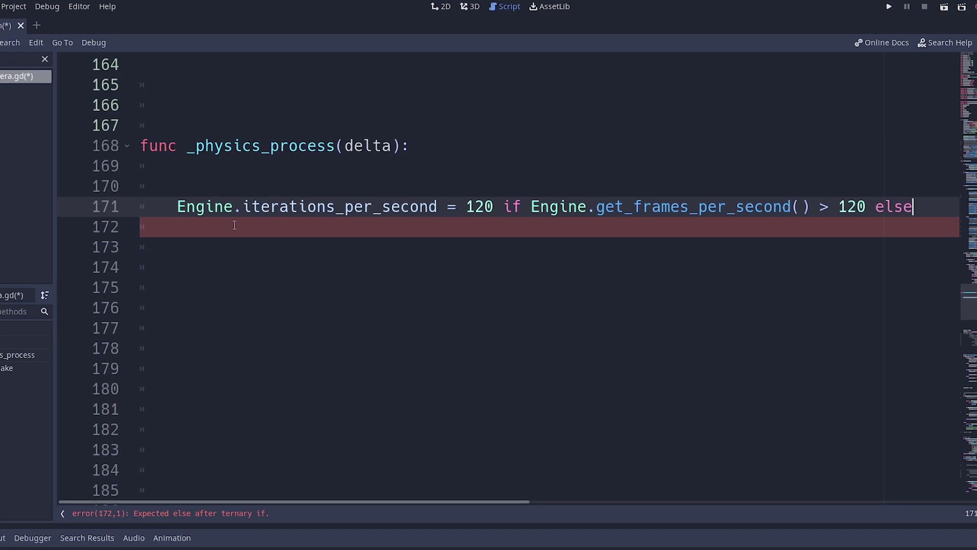
type(" 60")
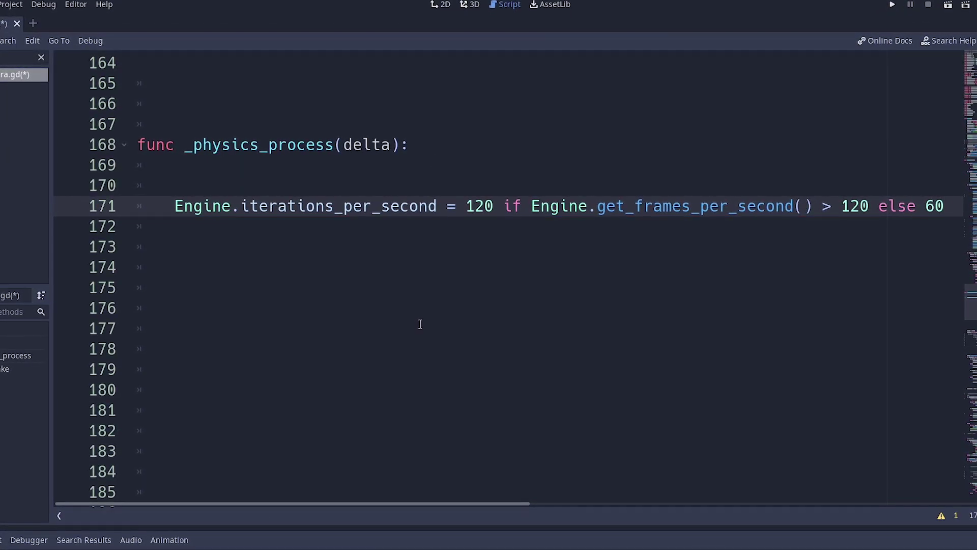
- Place the cursor on empty line 177 below the ternary iterations_per_second line
left_click(420, 324)
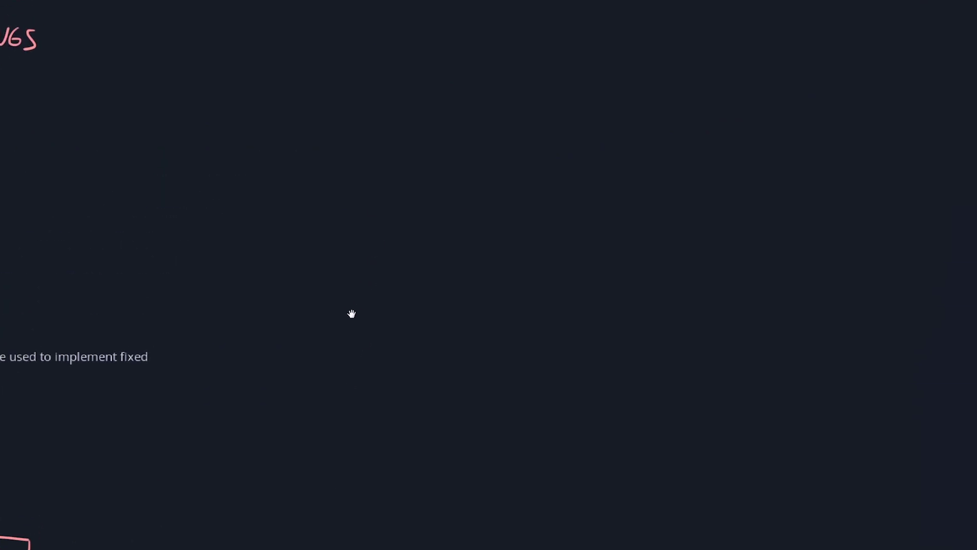
- Handwrite 'MY SETUP:', paste the scene-tree screenshot below it, and centre the node tree
left_click_drag(400, 98, 446, 97)
left_click_drag(495, 76, 480, 96)
left_click_drag(559, 77, 579, 76)
left_click_drag(587, 97, 588, 86)
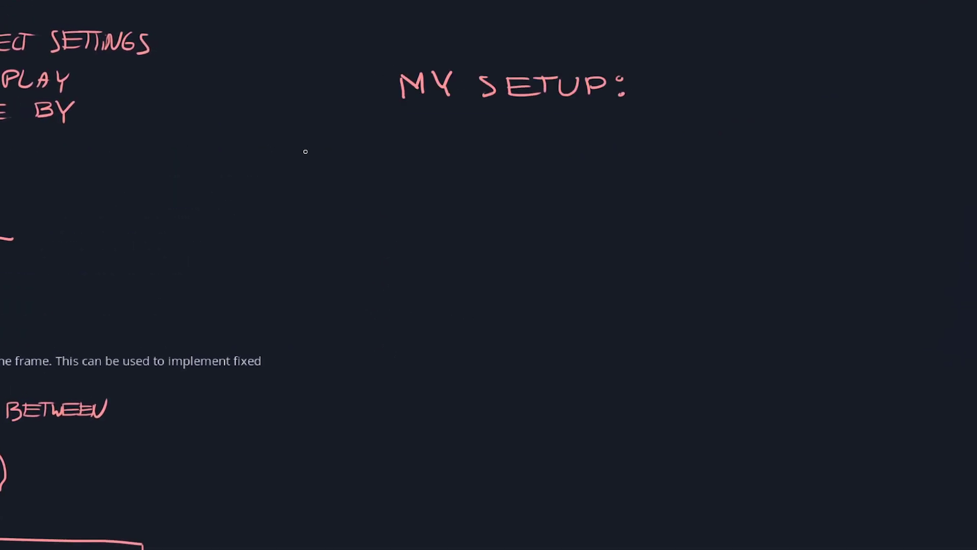
key("ctrl+v")
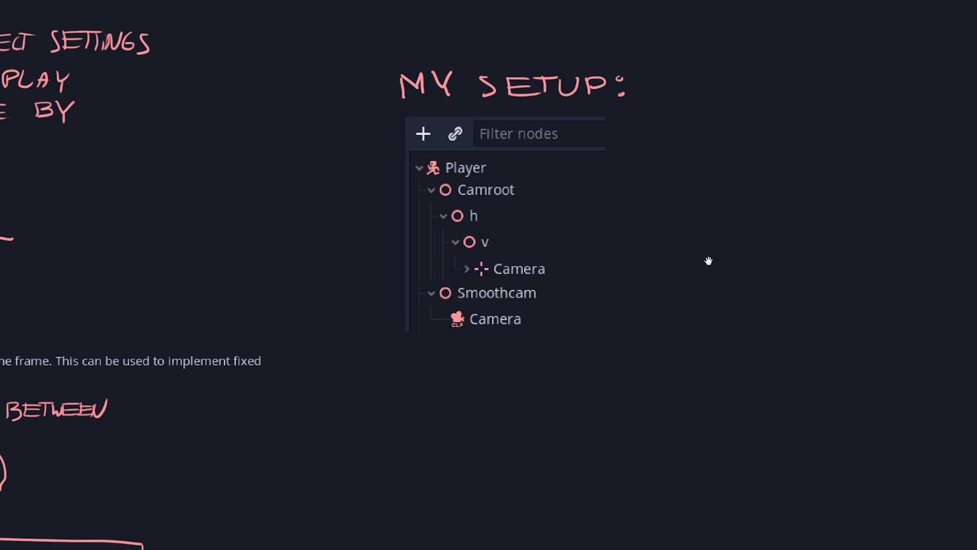
mouse_move(700, 262)
left_mouse_down()
mouse_move(583, 258)
mouse_move(539, 227)
mouse_move(557, 225)
left_mouse_up()
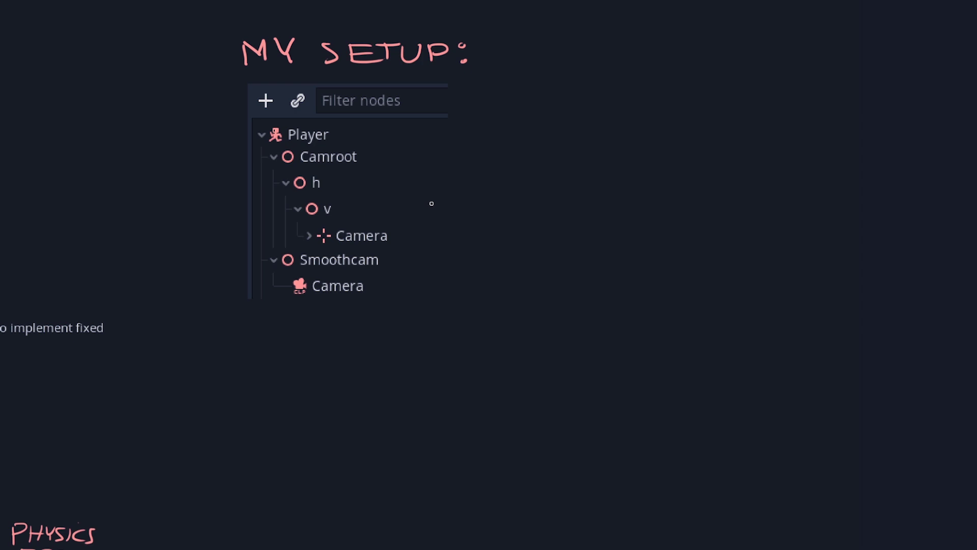
- Handwrite 'ATTACH THIS SCRIPT' beside the node tree
left_click_drag(426, 221, 498, 220)
mouse_move(520, 203)
left_mouse_down()
mouse_move(522, 219)
mouse_move(533, 218)
left_mouse_up()
left_click_drag(515, 211, 577, 200)
left_click_drag(582, 200, 582, 218)
left_click_drag(594, 200, 594, 217)
left_click_drag(580, 209, 600, 217)
mouse_move(610, 196)
left_mouse_down()
mouse_move(603, 217)
mouse_move(632, 217)
left_mouse_up()
mouse_move(656, 203)
left_mouse_down()
mouse_move(646, 217)
mouse_move(692, 204)
left_mouse_up()
mouse_move(710, 202)
left_mouse_down()
mouse_move(711, 217)
mouse_move(723, 202)
left_mouse_up()
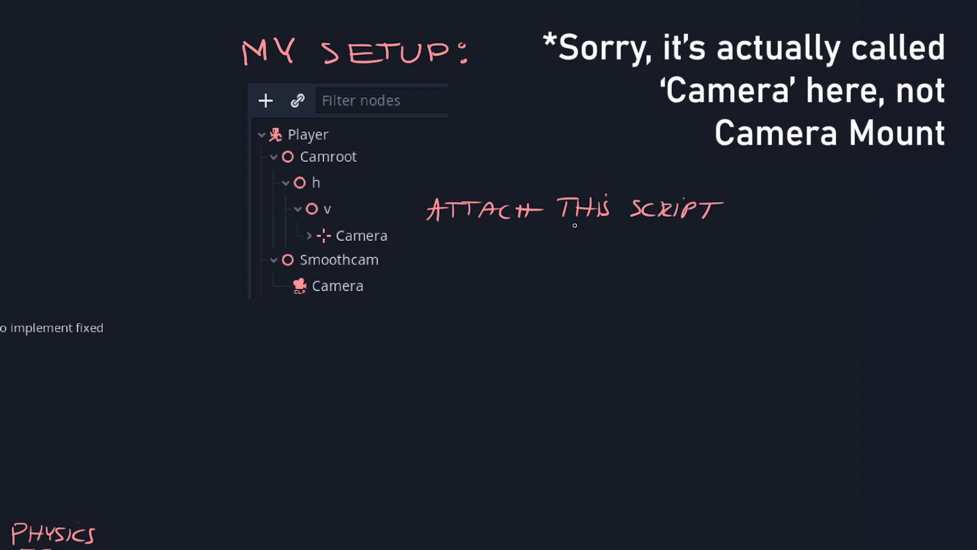
- Add 'TO' and arrows marked 'OR' pointing at Smoothcam or its Camera
left_click_drag(520, 229, 531, 229)
left_click_drag(525, 229, 525, 242)
mouse_move(541, 229)
left_mouse_down()
mouse_move(408, 262)
mouse_move(425, 275)
left_mouse_up()
mouse_move(442, 267)
left_mouse_down()
mouse_move(451, 279)
mouse_move(379, 288)
left_mouse_up()
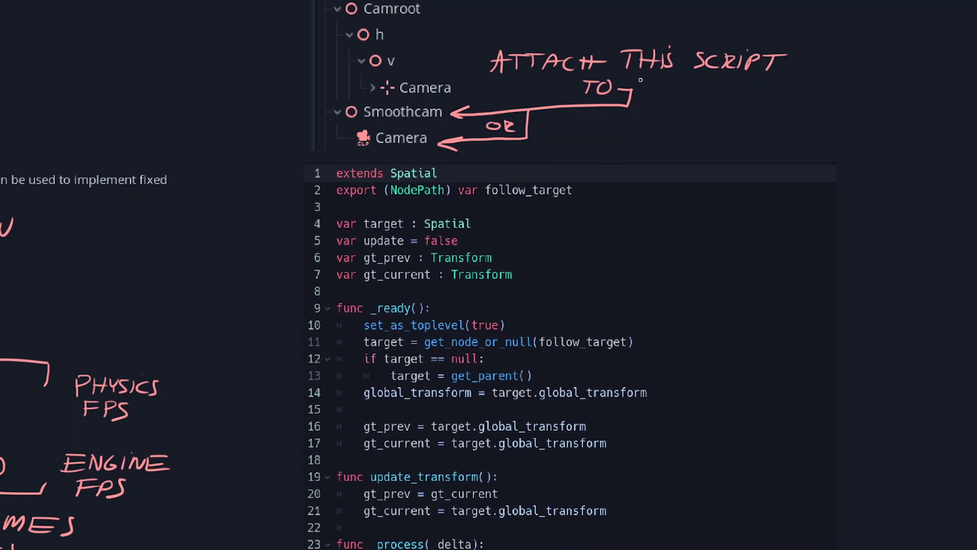
- Draw an arrow to the script and link the target variable to the upper Camera
mouse_move(658, 73)
left_mouse_down()
mouse_move(658, 161)
mouse_move(675, 149)
left_mouse_up()
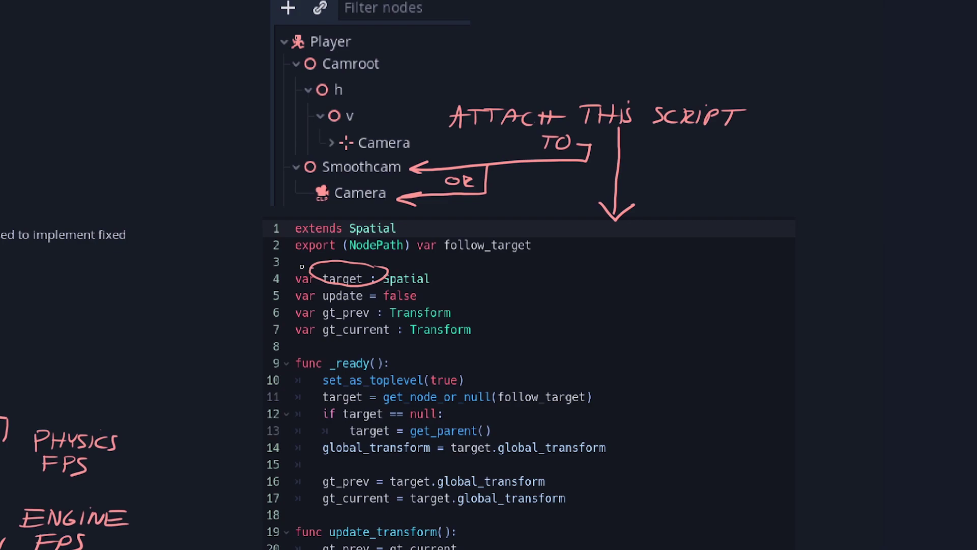
left_click_drag(301, 267, 332, 143)
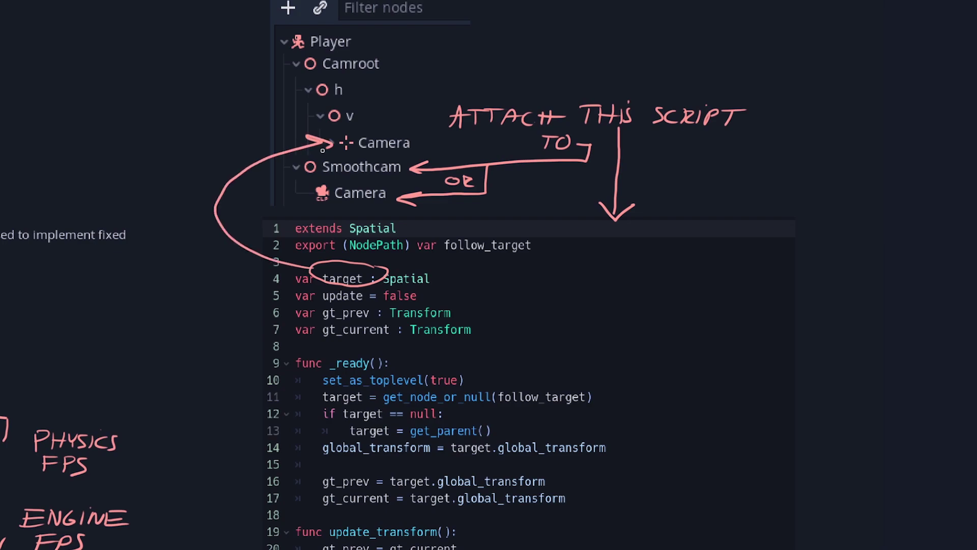
left_click_drag(154, 184, 170, 183)
mouse_move(187, 168)
left_mouse_down()
mouse_move(184, 181)
mouse_move(199, 181)
left_mouse_up()
left_click_drag(205, 184, 217, 170)
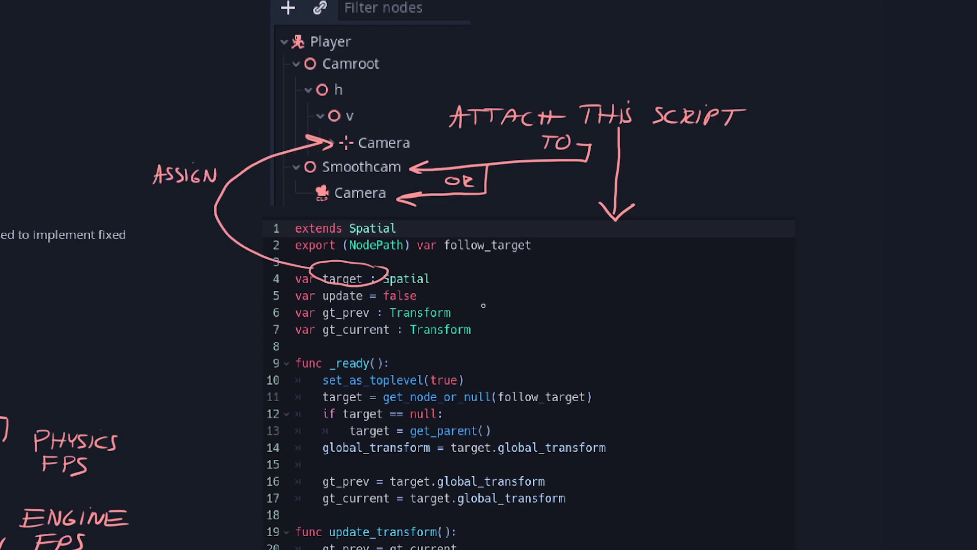
- Underline set_as_toplevel(true) and the gt_prev and gt_current lines
left_click_drag(308, 278, 458, 277)
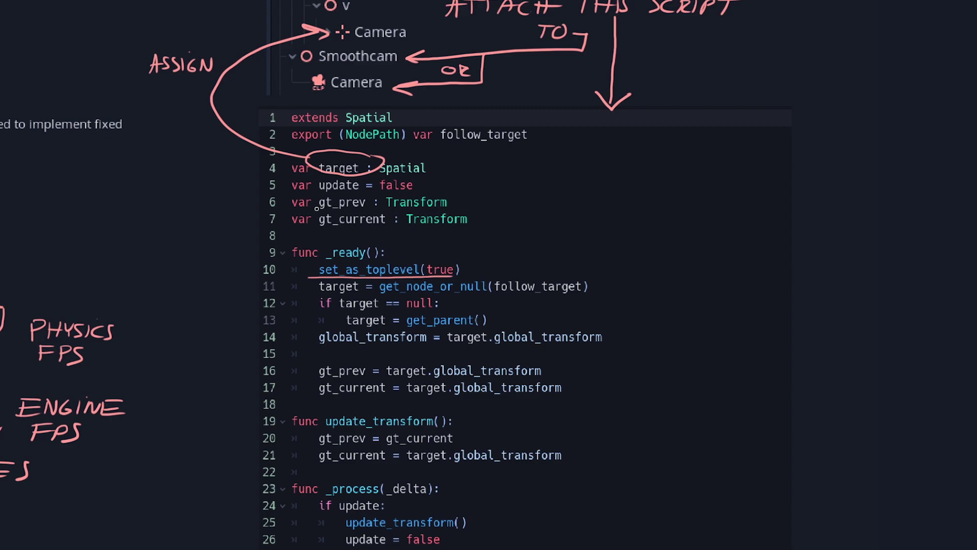
left_click_drag(315, 209, 387, 211)
left_click_drag(307, 227, 409, 228)
left_click_drag(316, 444, 397, 445)
left_click_drag(309, 463, 402, 465)
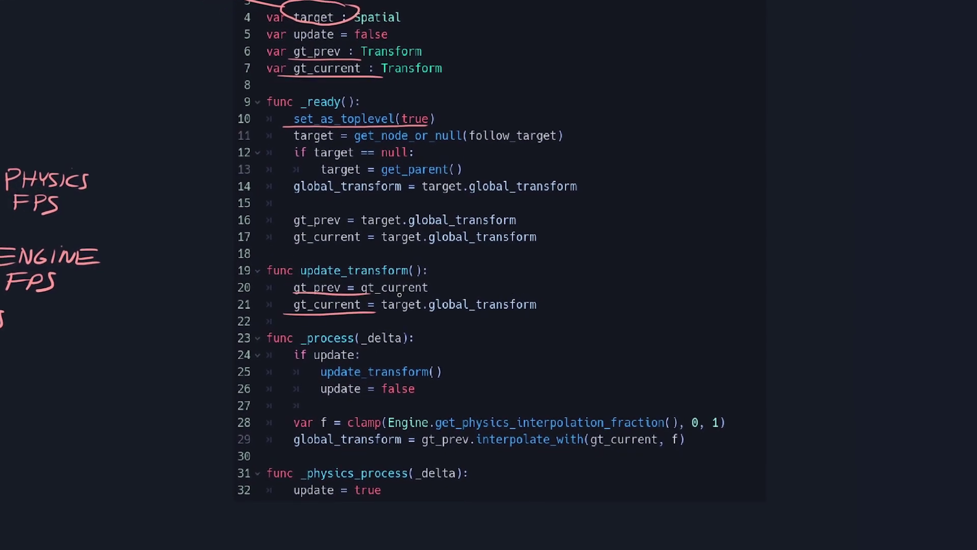
- Tick update_transform() on line 25; underline the interpolation fraction and interpolate_with
left_click_drag(448, 370, 462, 364)
left_click_drag(394, 433, 702, 433)
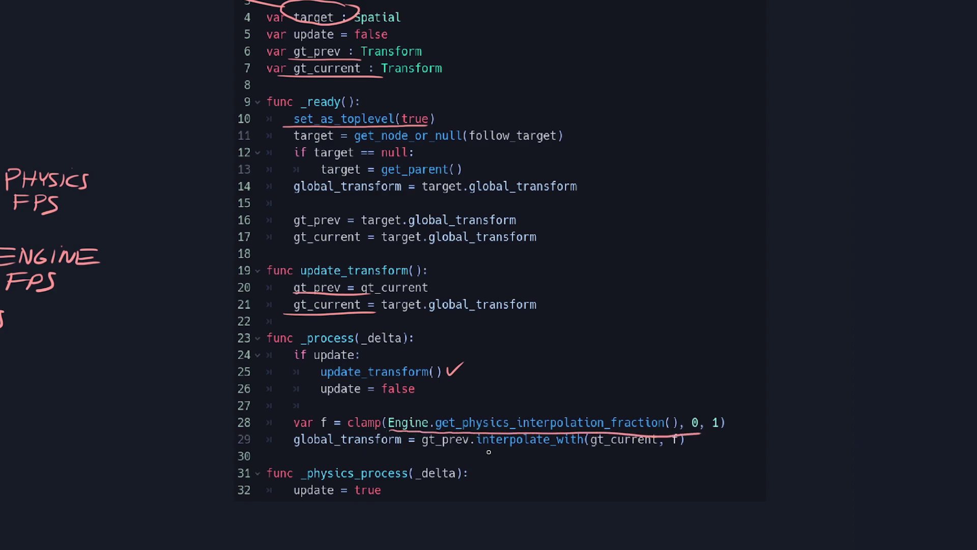
left_click_drag(476, 450, 580, 451)
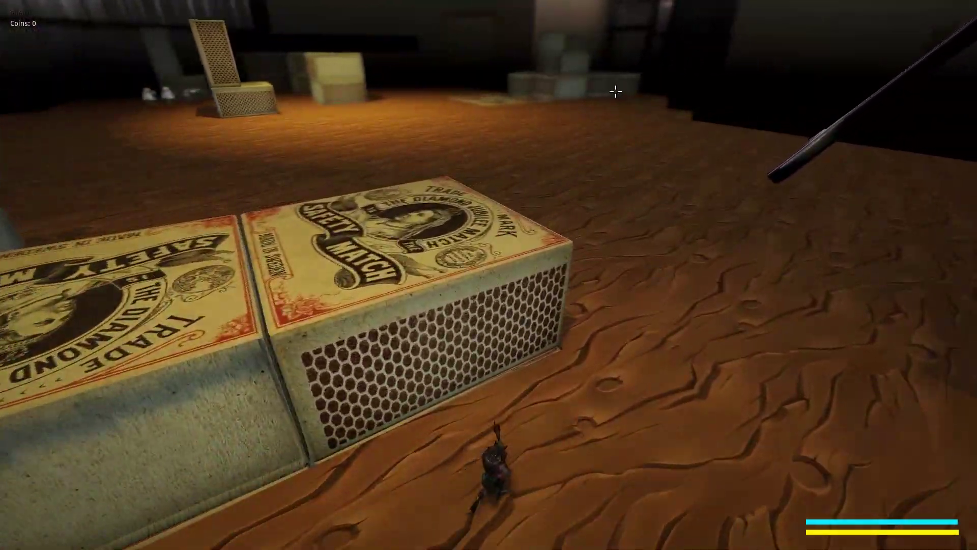
left_click(496, 93)
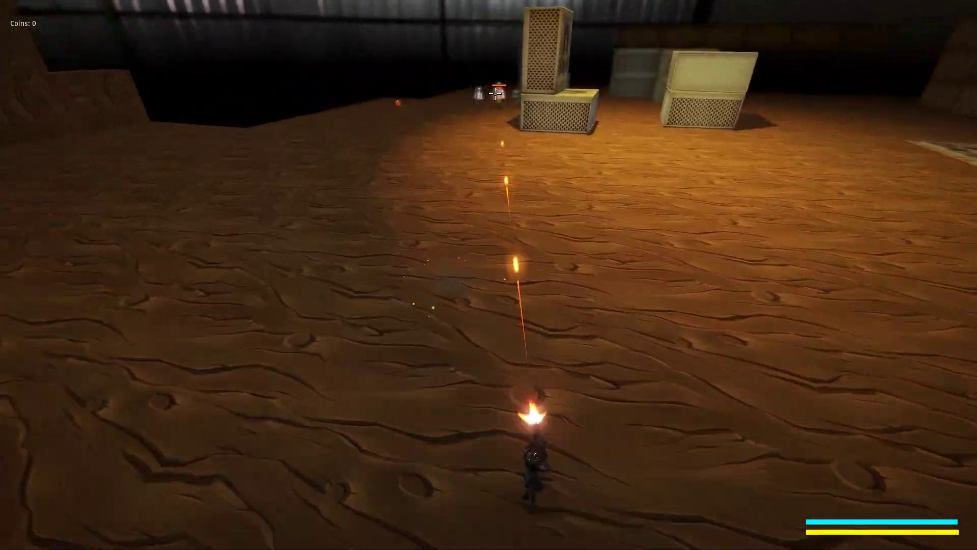
left_click_drag(497, 93, 505, 114)
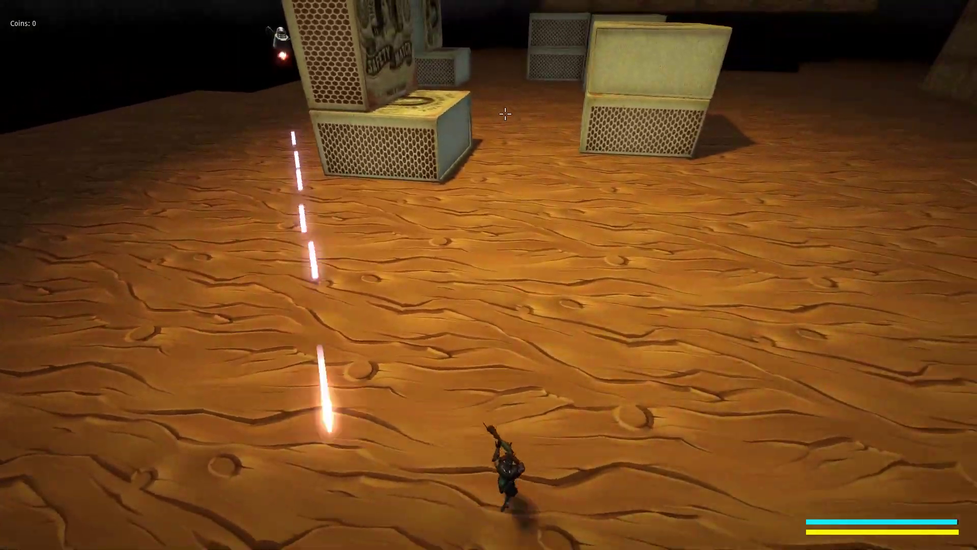
mouse_move(506, 114)
left_mouse_down()
mouse_move(536, 90)
mouse_move(529, 99)
left_mouse_up()
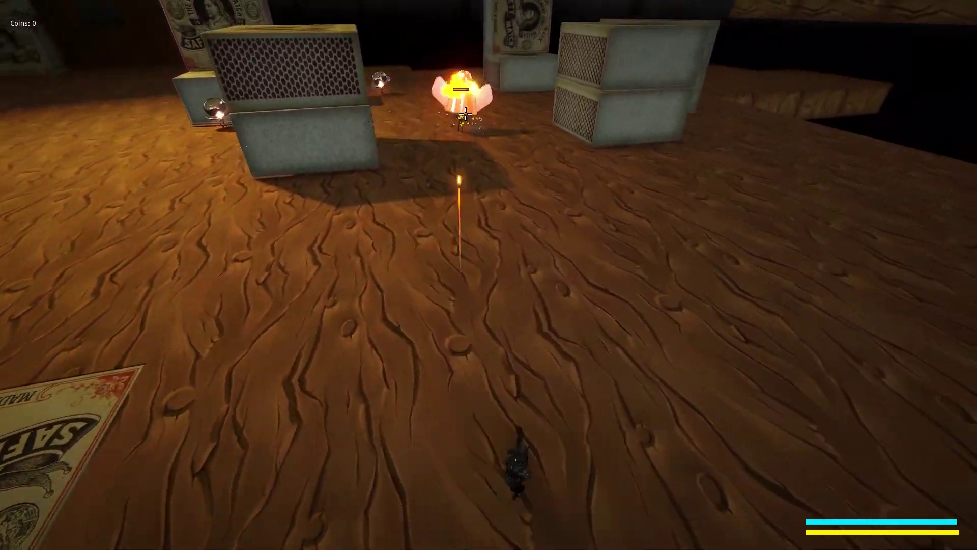